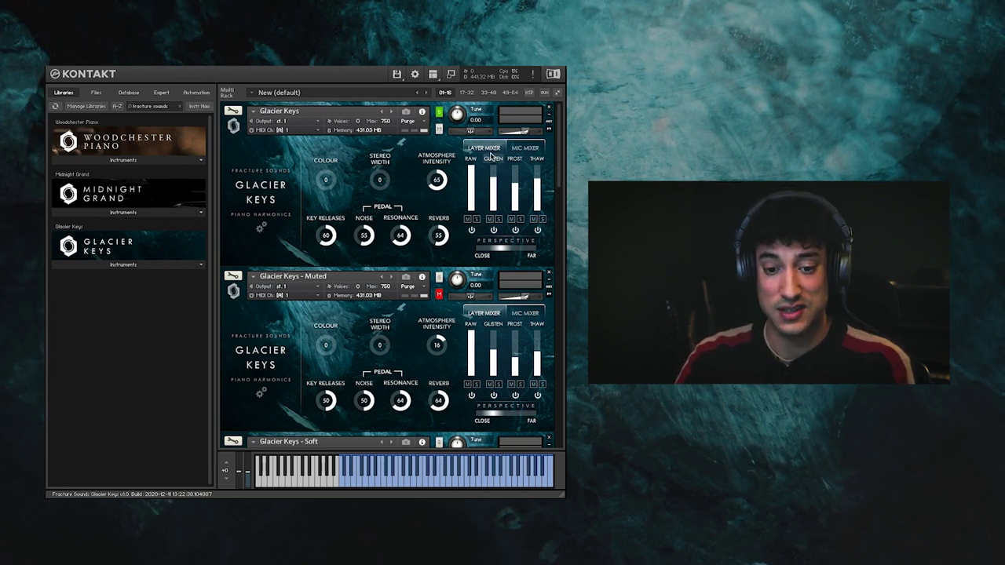
Step: Check the mic mixer faders, return to the layer mixer and solo the Raw layer
left_click(524, 149)
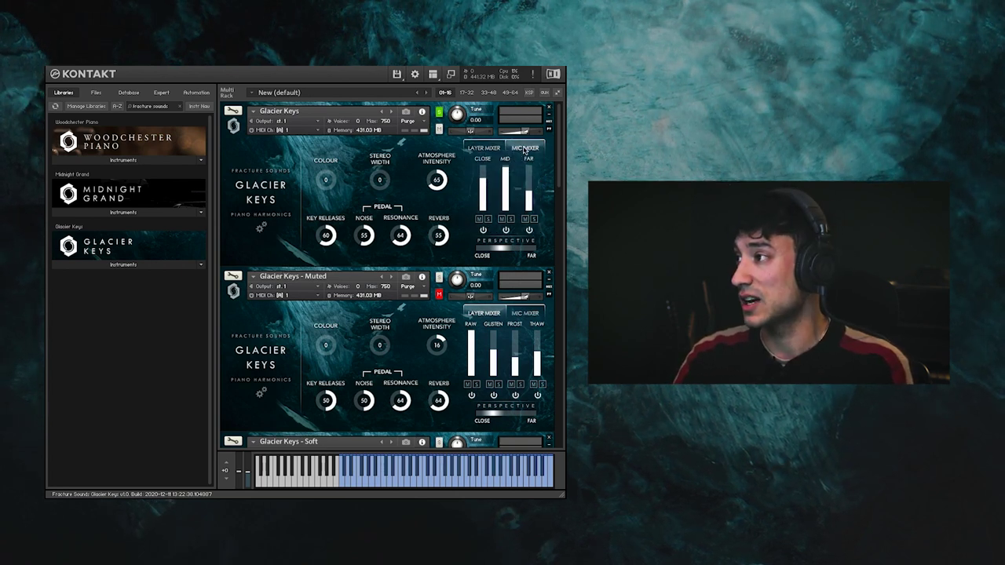
left_click(484, 148)
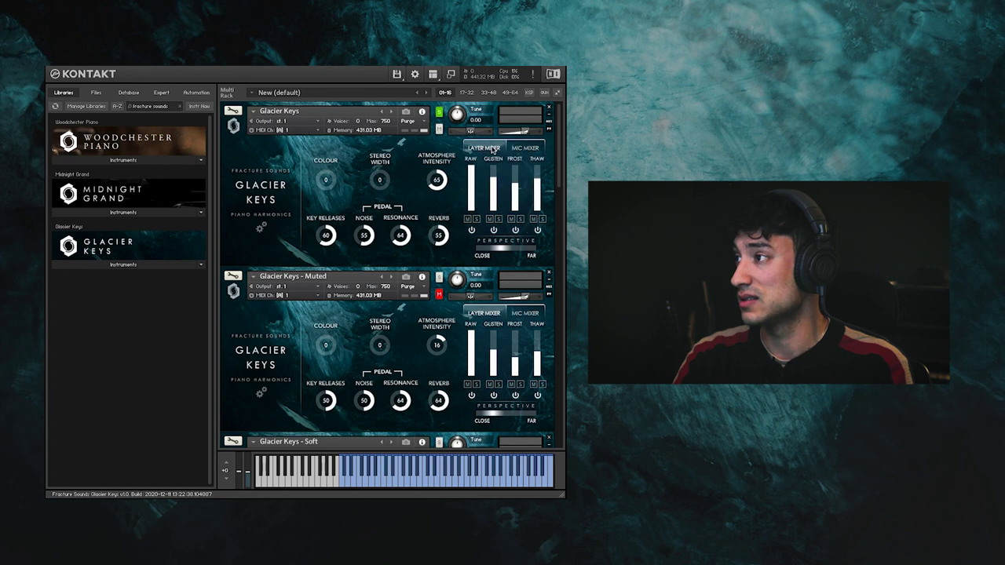
left_click(476, 219)
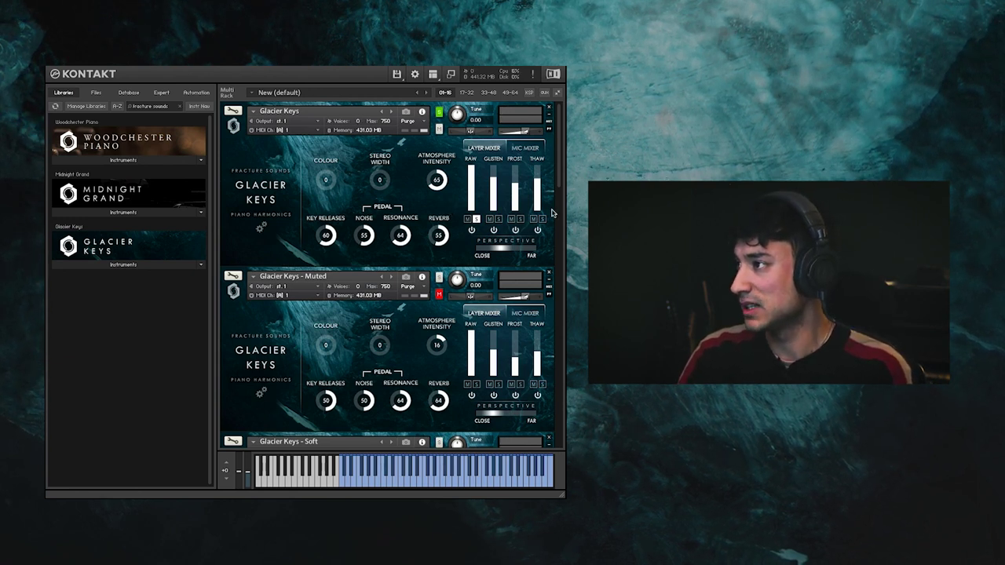
Step: Raise the Glisten fader and solo Glisten in place of Raw
left_click_drag(493, 179, 493, 166)
left_click(498, 219)
left_click(476, 219)
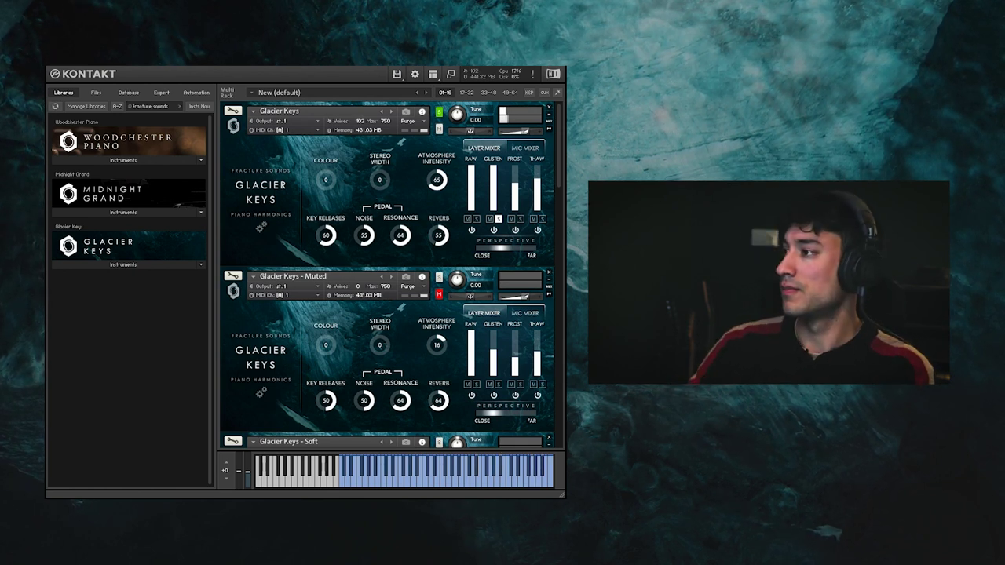
Step: Solo the Frost layer in place of Glisten in the Layer Mixer
left_click(518, 220)
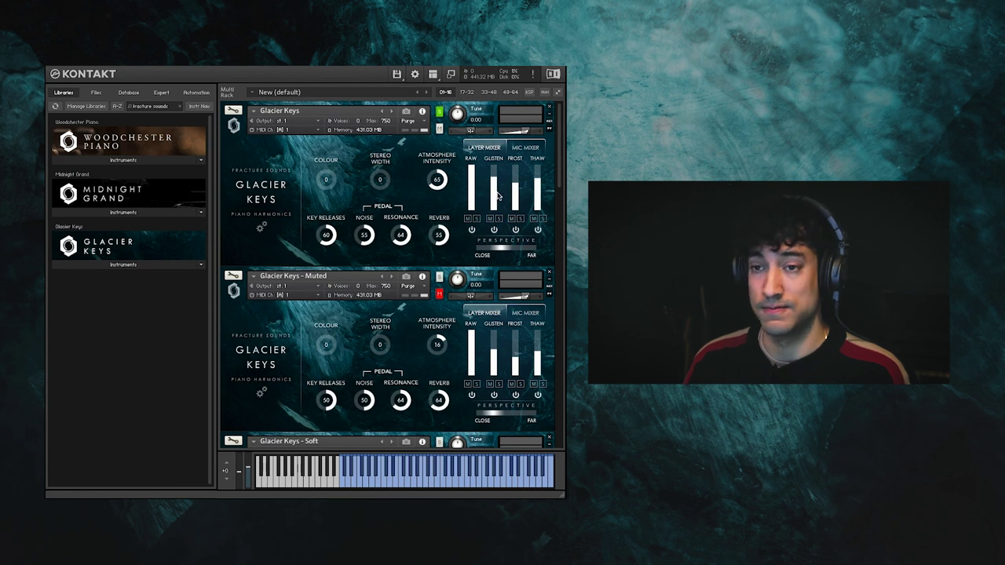
Step: Raise the Glisten, Frost and Thaw faders to near full level
left_click_drag(495, 200, 494, 161)
left_click_drag(519, 202, 517, 161)
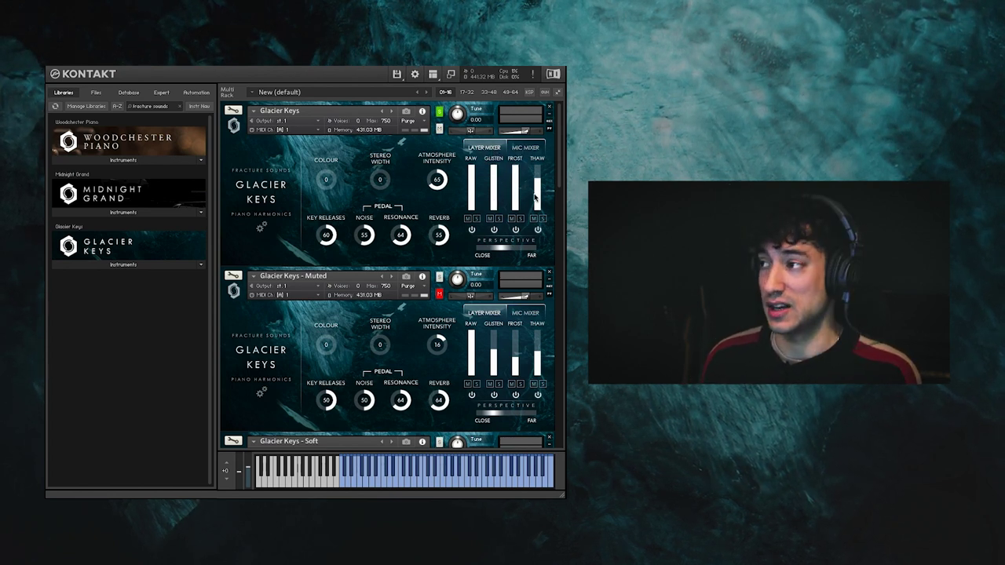
left_click_drag(537, 198, 538, 165)
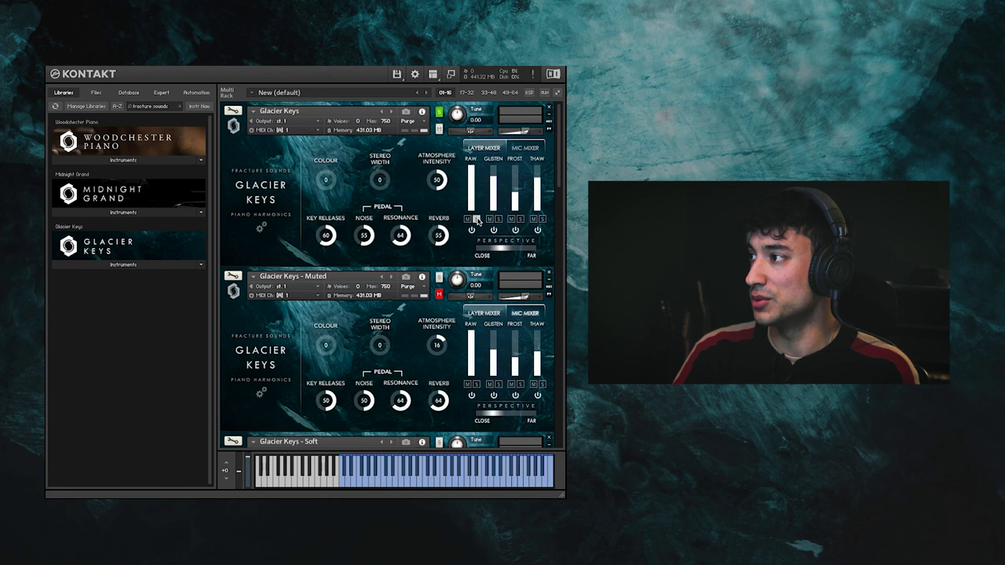
Step: Solo Raw, switch to the mic mixer, push Close to full and Reverb to 0
left_click(476, 220)
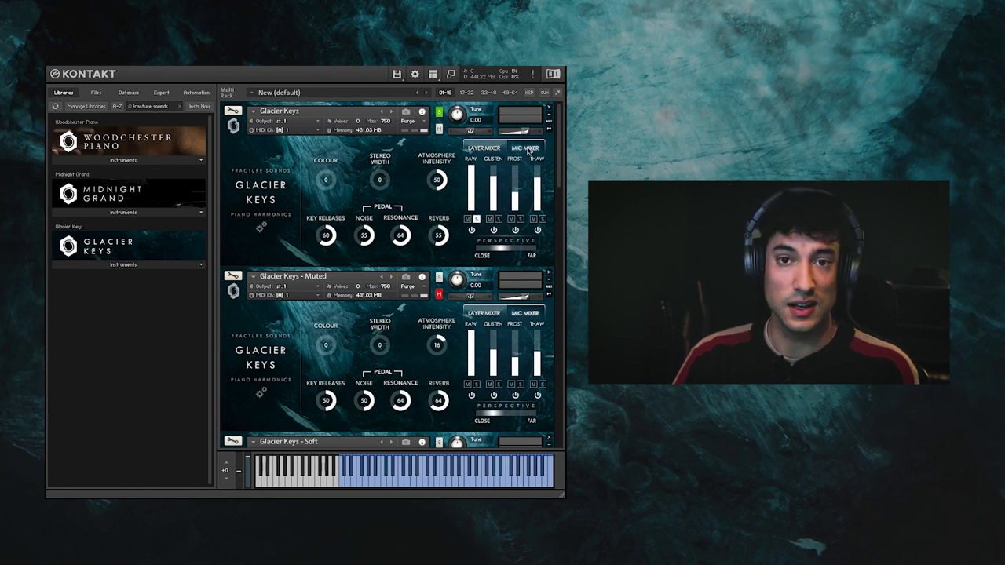
left_click(528, 150)
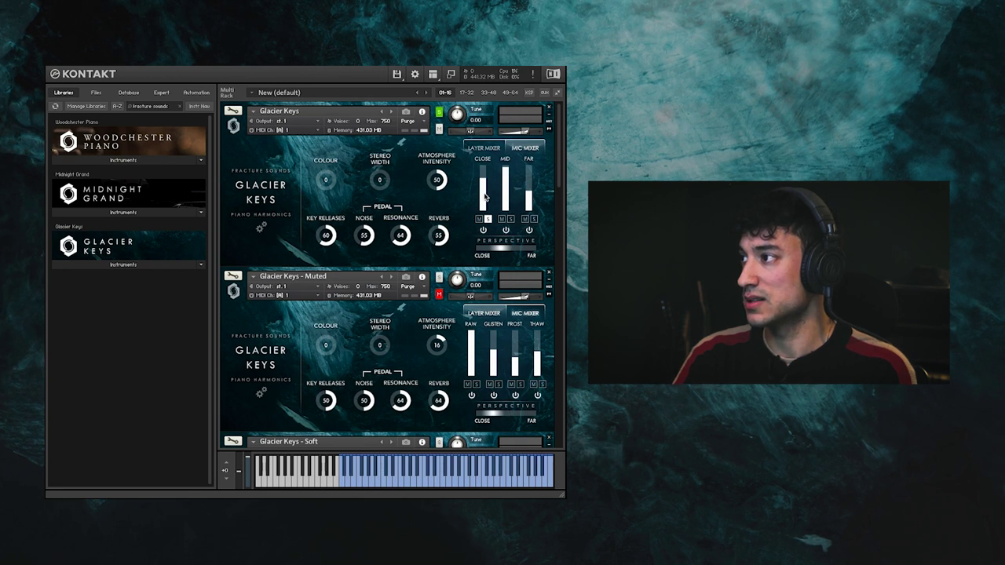
left_click_drag(485, 196, 484, 135)
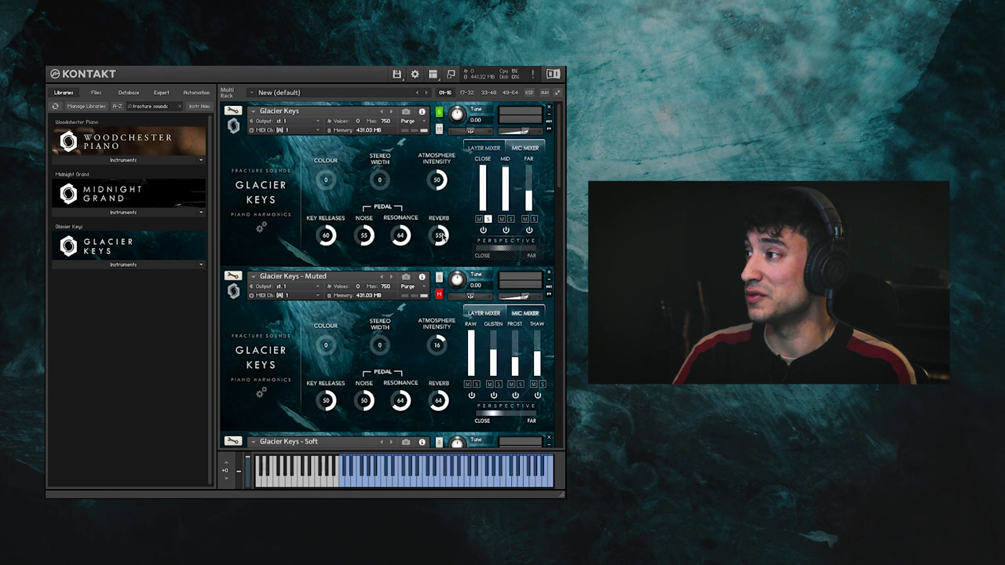
left_click_drag(439, 235, 445, 290)
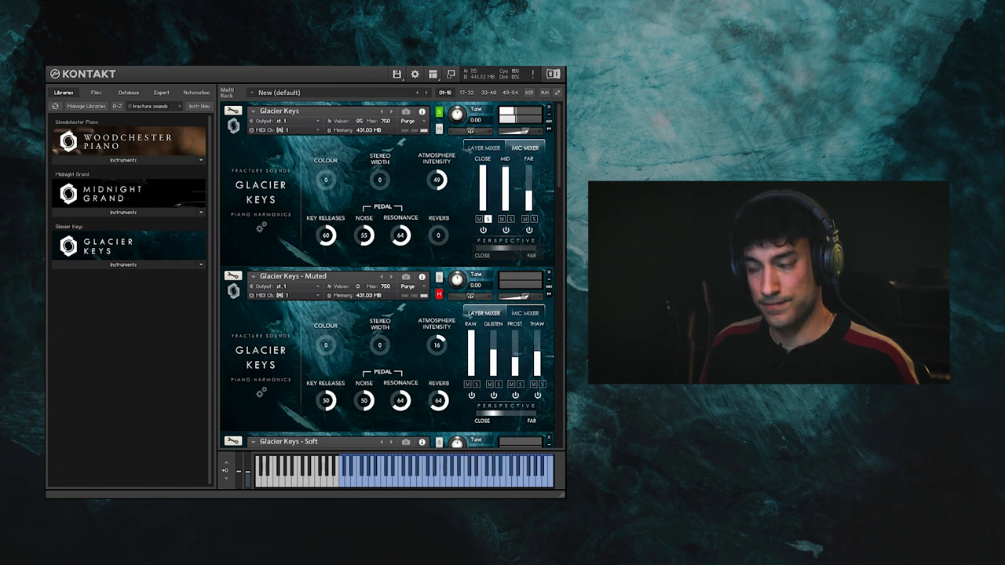
Step: Solo the Mid mic, then raise the Far mic to full and solo it
left_click(510, 219)
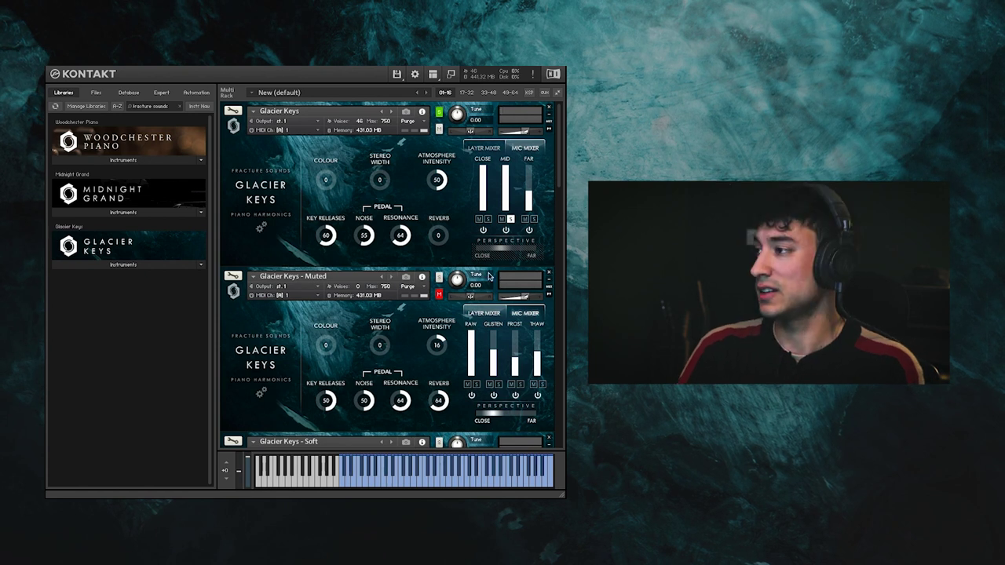
left_click_drag(534, 205, 530, 124)
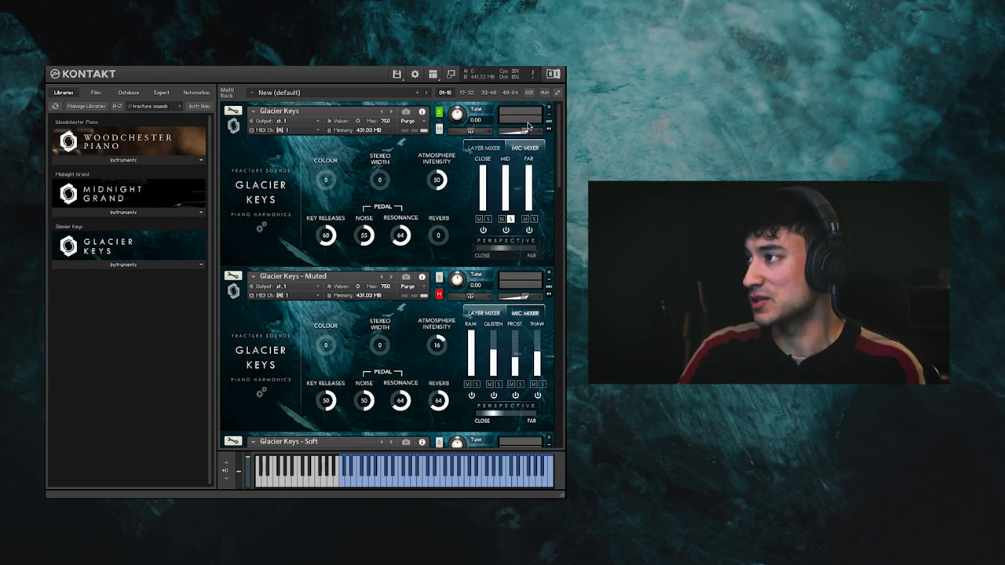
left_click(534, 219)
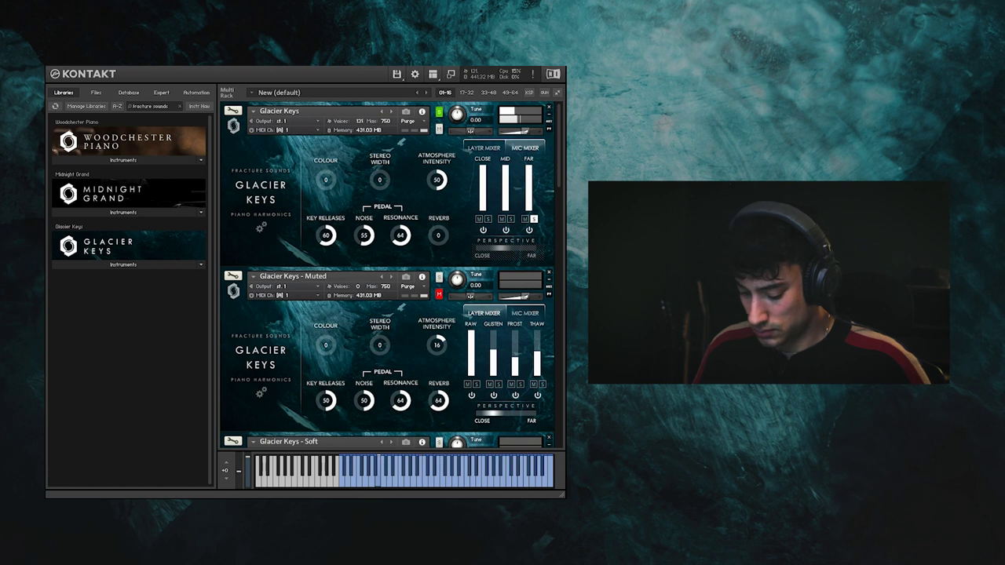
Step: Toggle the Far solo, adjust the Perspective slider and return to the layer mixer
left_click(533, 220)
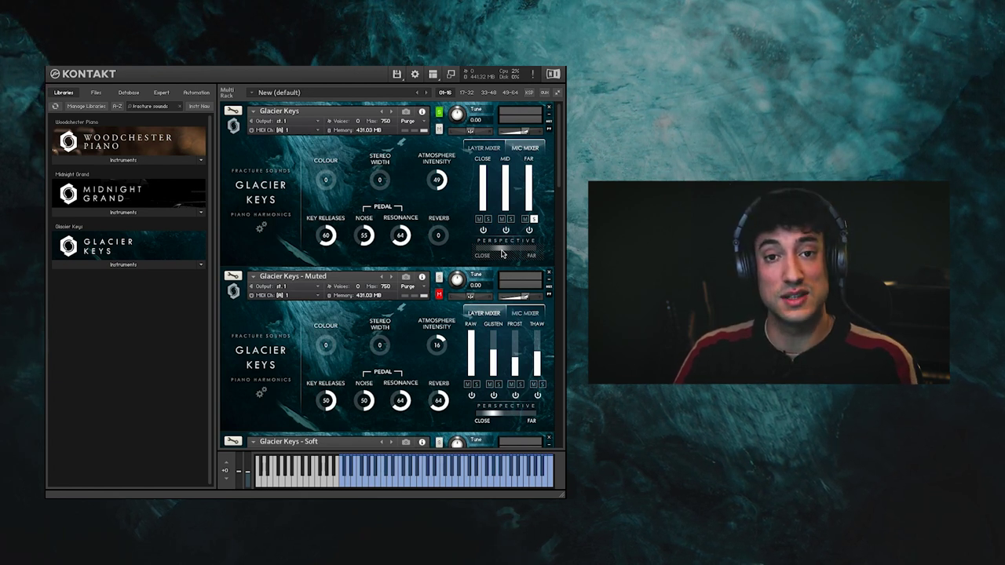
mouse_move(504, 252)
left_mouse_down()
mouse_move(463, 250)
mouse_move(545, 250)
mouse_move(475, 248)
mouse_move(519, 246)
mouse_move(506, 248)
left_mouse_up()
left_click(484, 148)
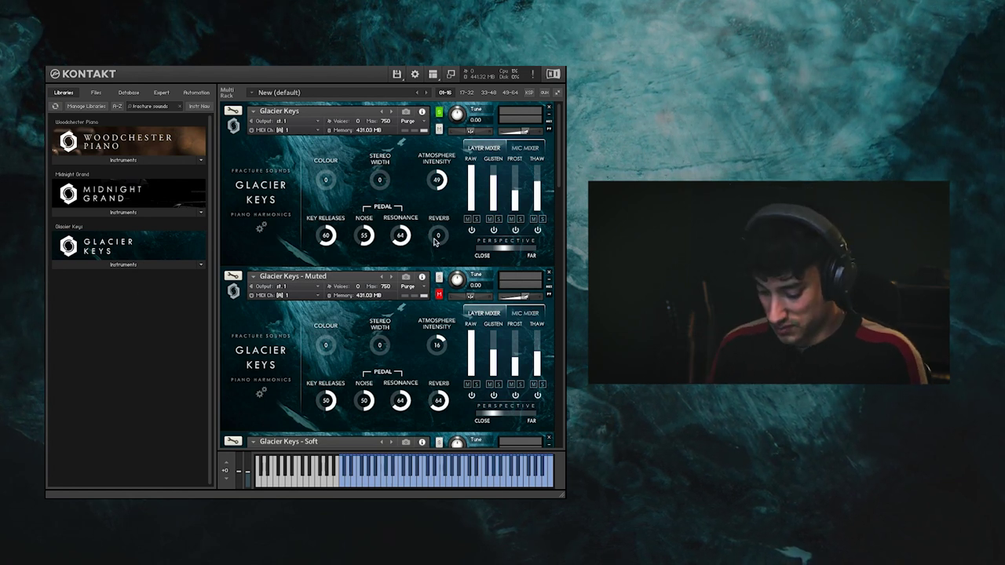
Step: Sweep Reverb from 0 up to 100, then settle it at about 50
left_click_drag(434, 241, 435, 200)
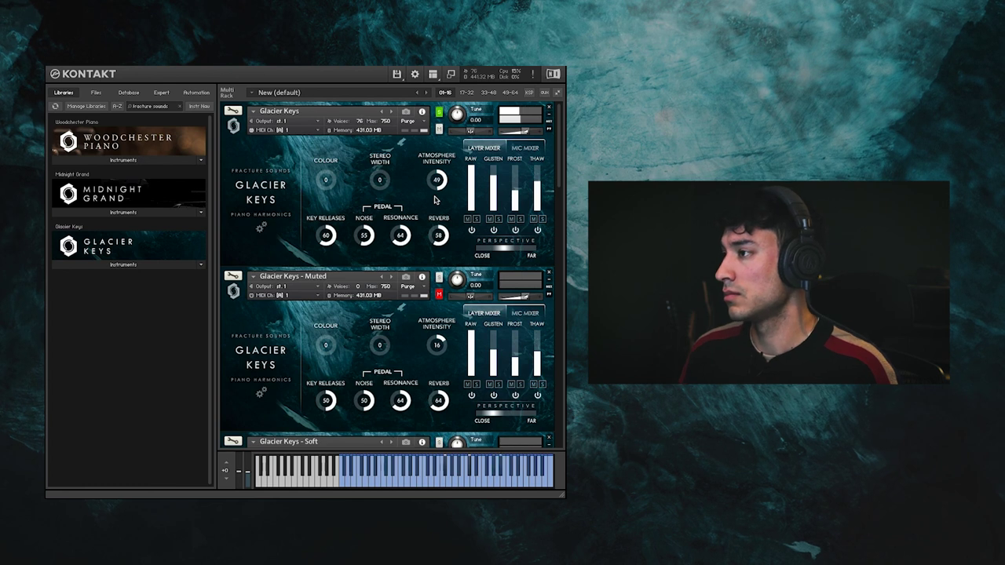
left_click_drag(443, 234, 440, 163)
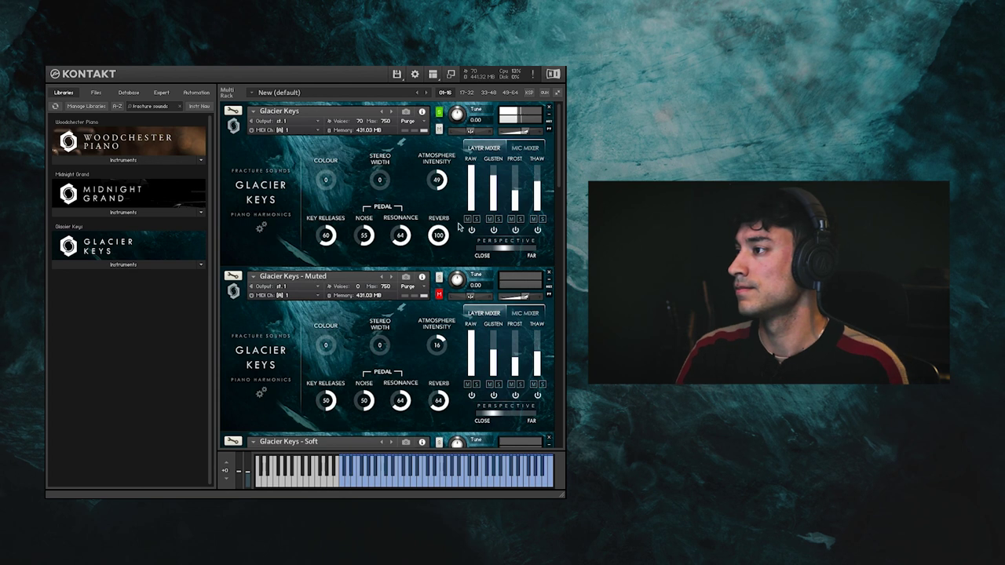
left_click_drag(443, 238, 441, 273)
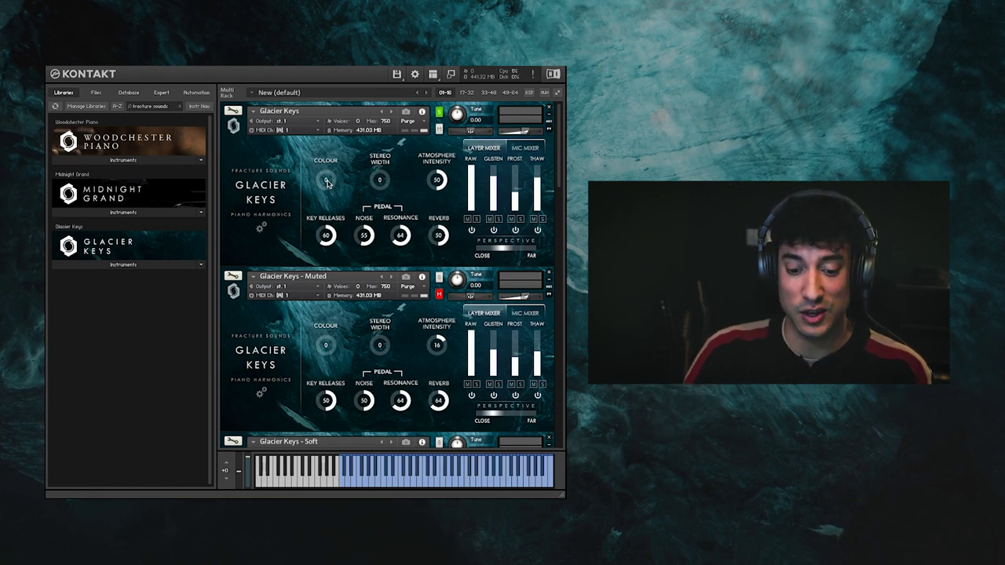
Step: Turn the top instrument's Colour up to 50, then down to -50
left_click_drag(329, 183, 326, 130)
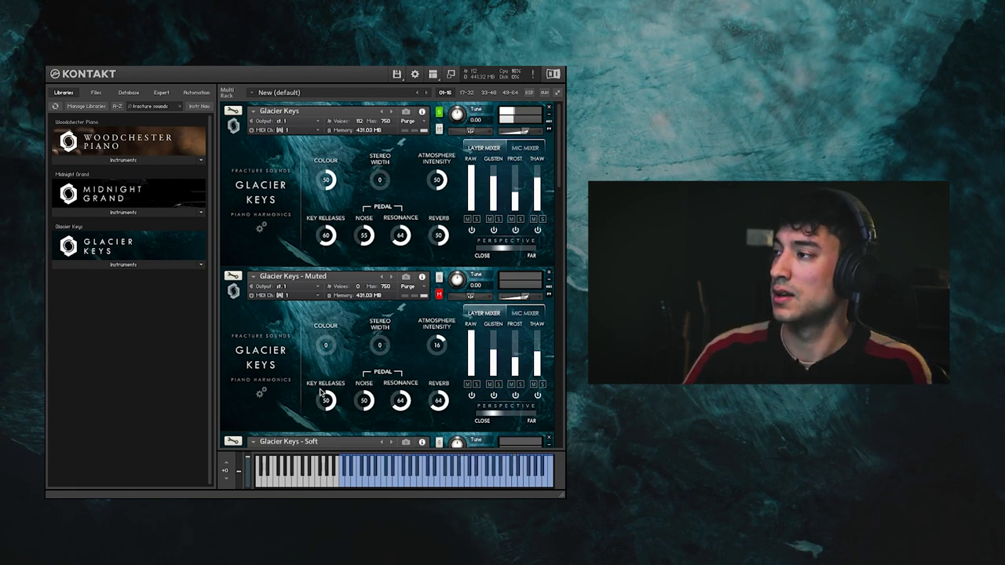
left_click_drag(320, 195, 325, 278)
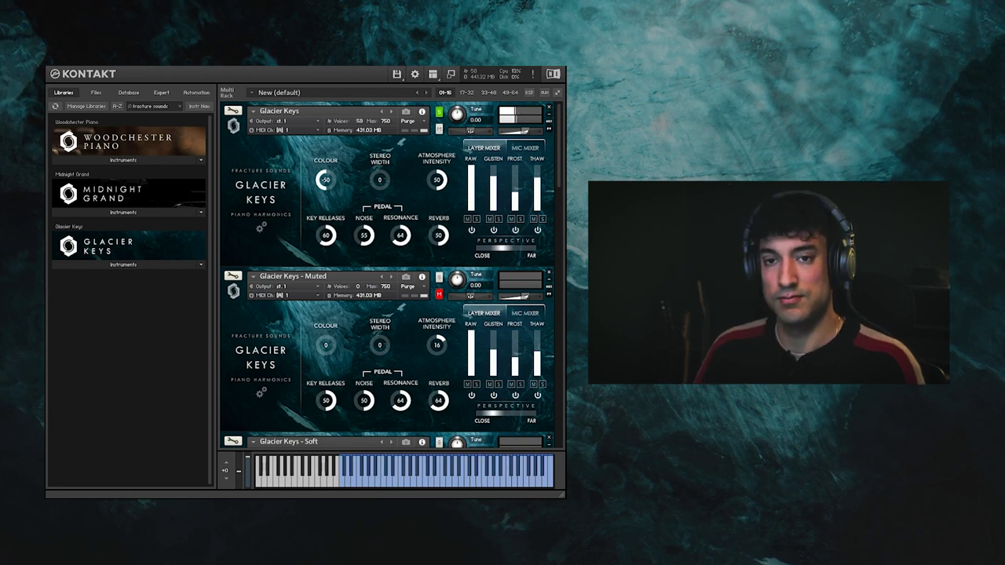
Step: Sweep Stereo Width from -50 through 21 to 50, then return it to 0
left_click_drag(382, 183, 383, 231)
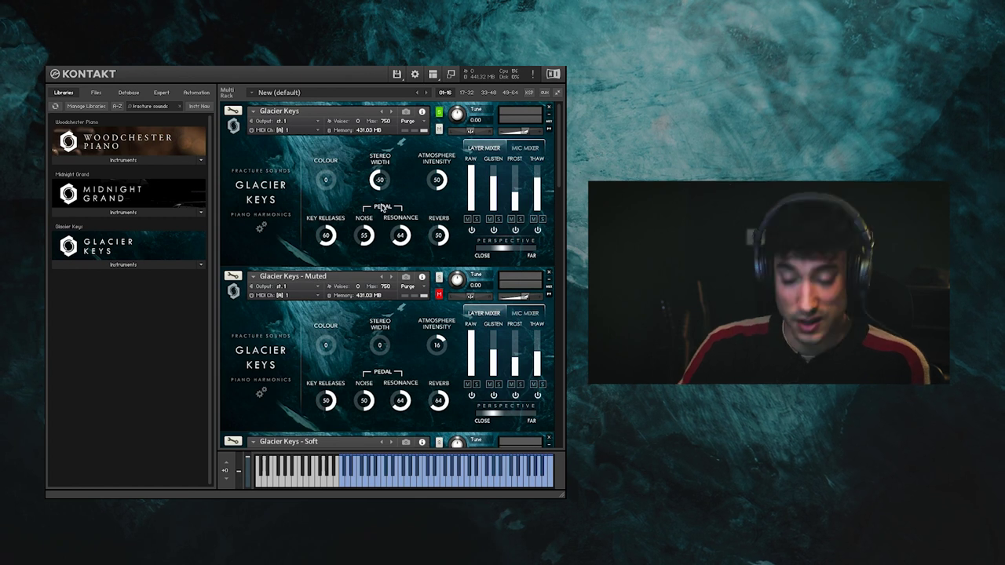
left_click(378, 181, "ctrl")
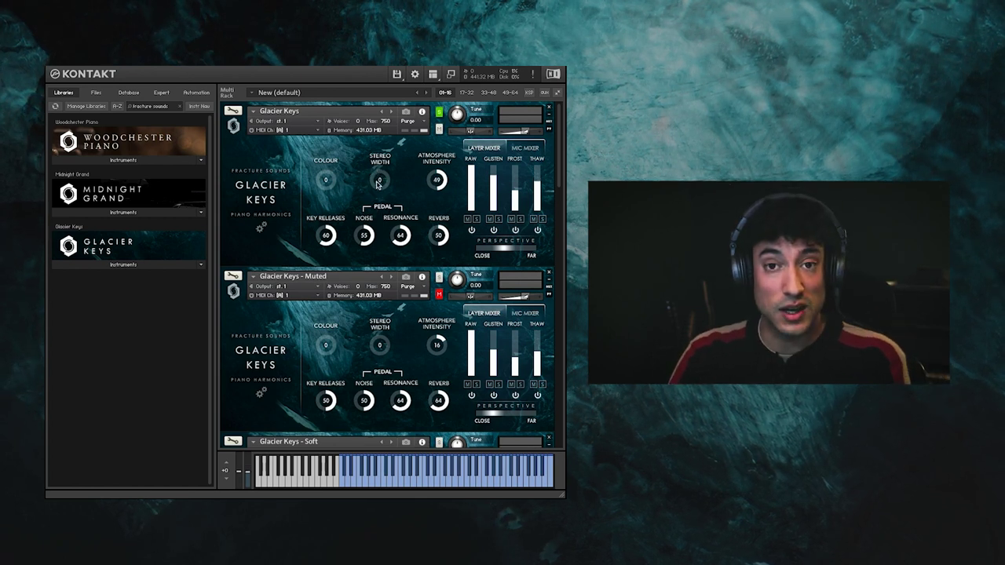
left_click_drag(378, 184, 360, 240)
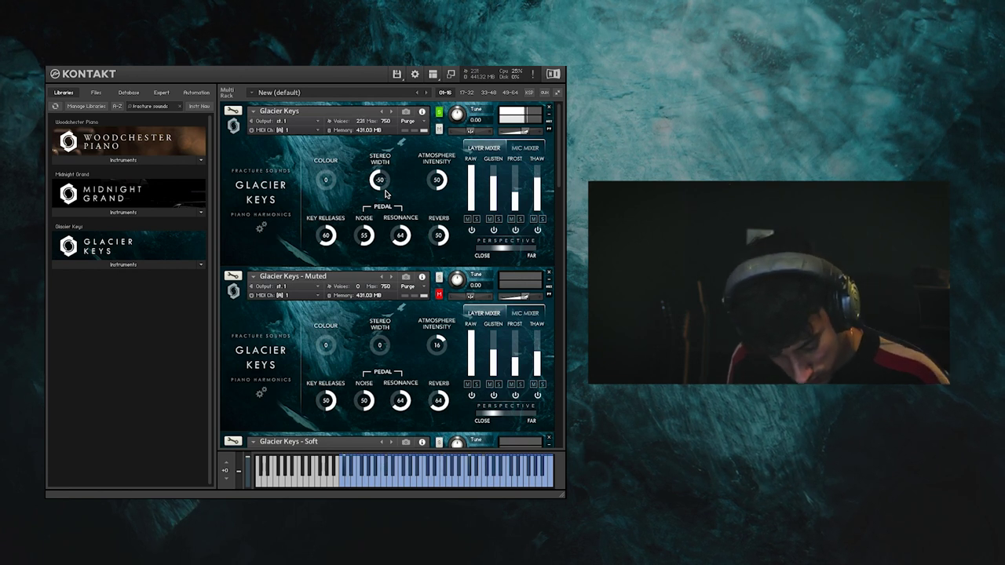
left_click_drag(386, 183, 382, 153)
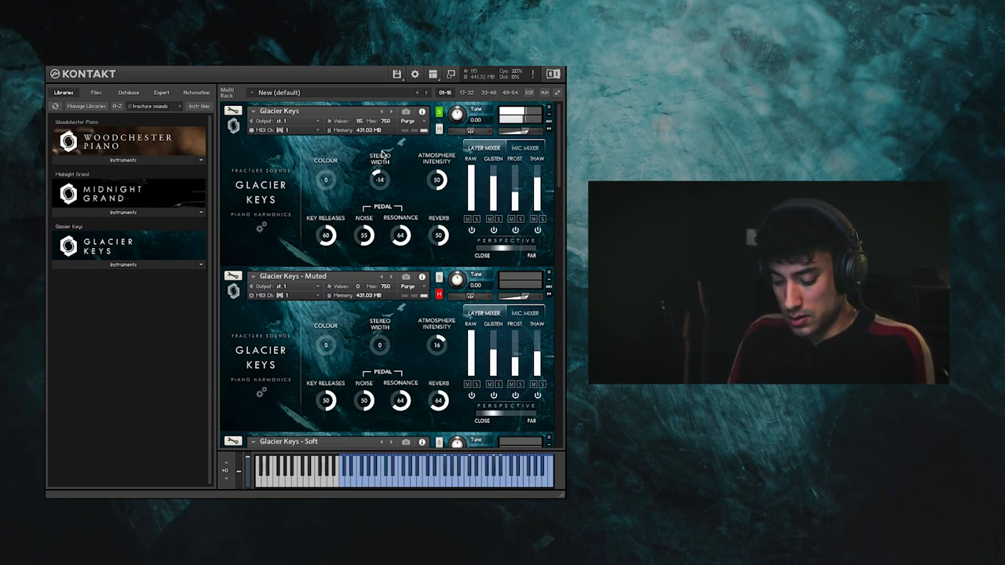
left_click_drag(381, 179, 379, 157)
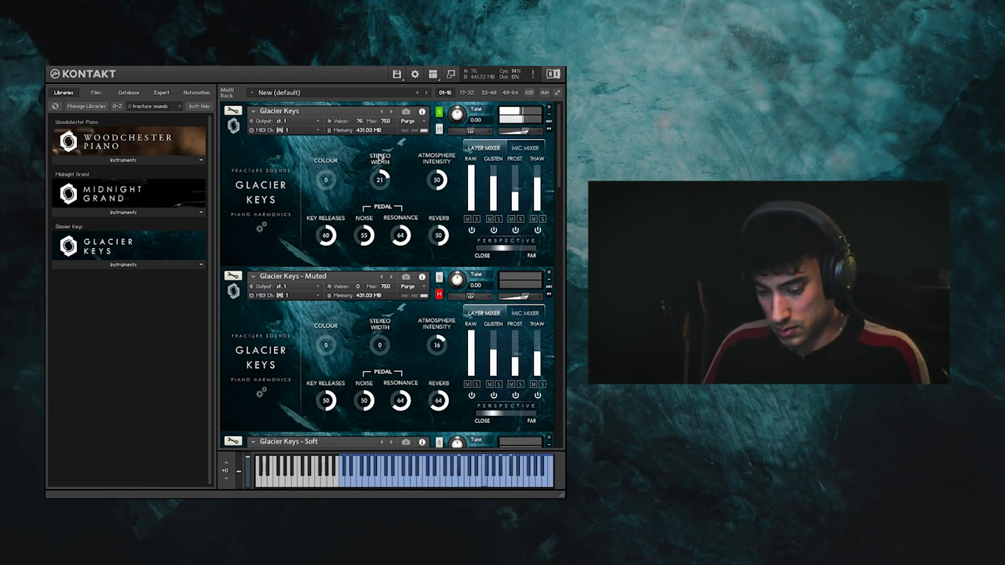
left_click_drag(380, 157, 376, 144)
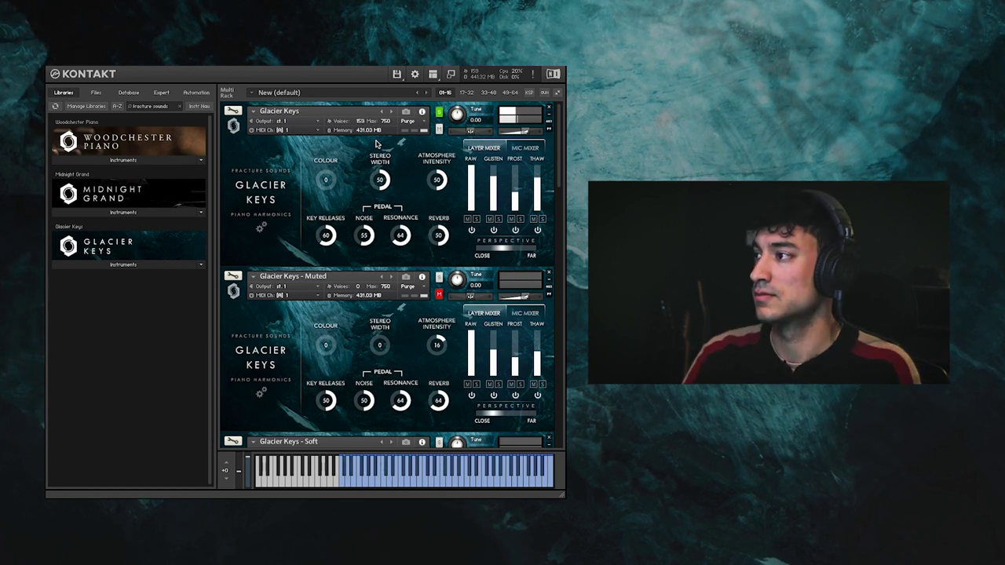
left_click_drag(376, 143, 376, 167)
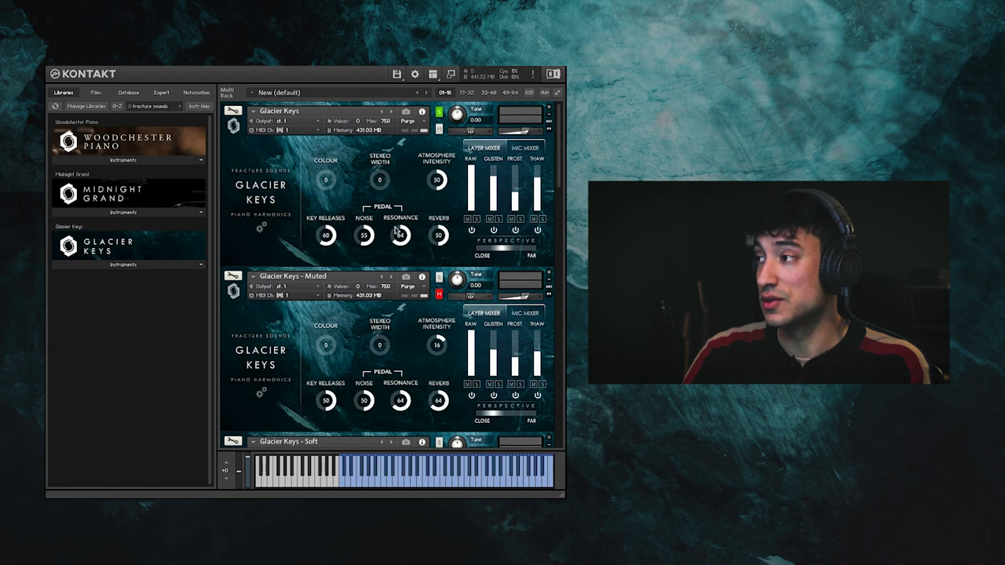
Step: Set Key Releases and pedal Noise to 50, trying Resonance at 100 before leaving it at 64
left_click_drag(331, 237, 336, 272)
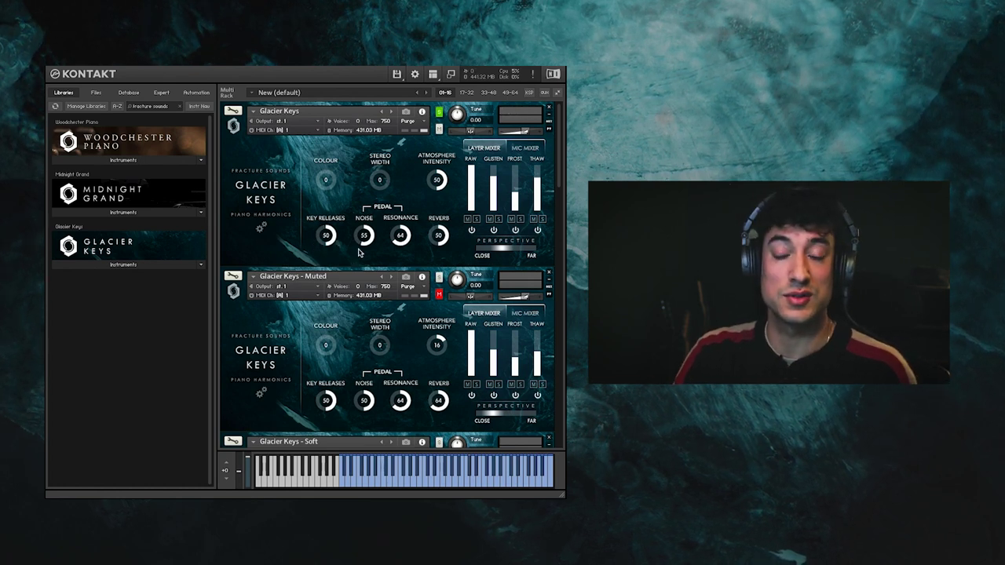
left_click_drag(364, 240, 365, 170)
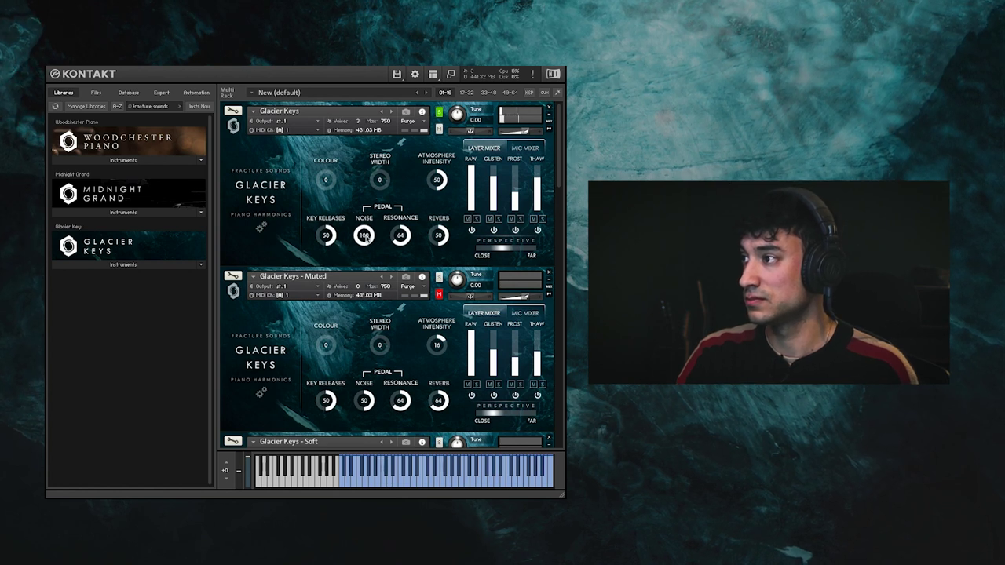
left_click_drag(365, 237, 367, 281)
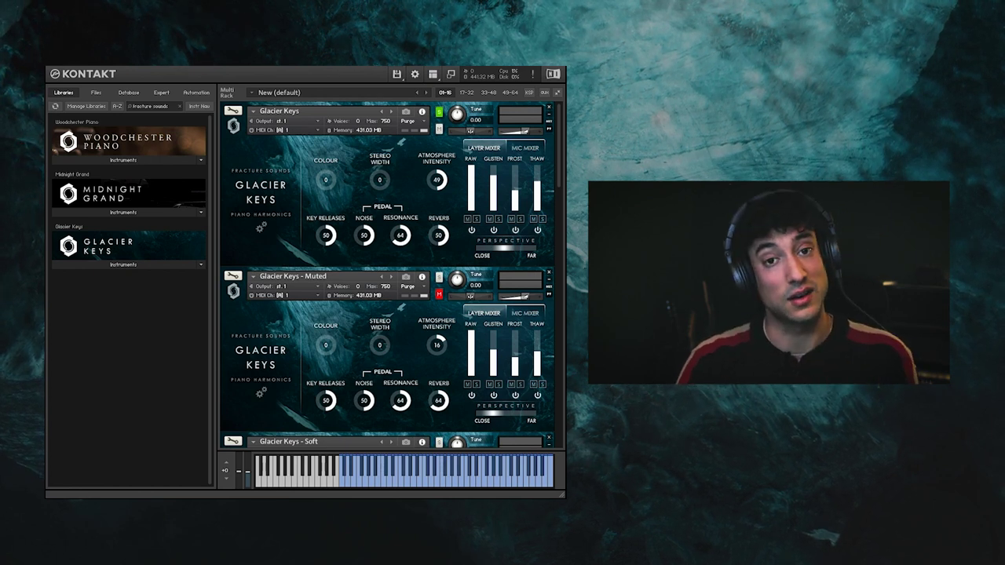
left_click_drag(402, 242, 408, 206)
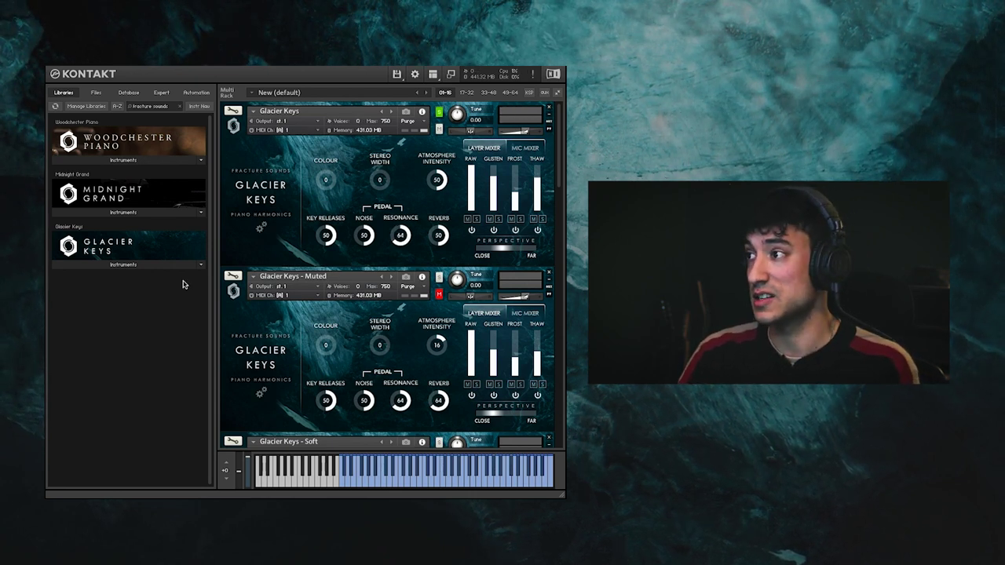
Step: Show the settings and credits page and sweep Sample Start to maximum, zero, then about half
left_click(261, 228)
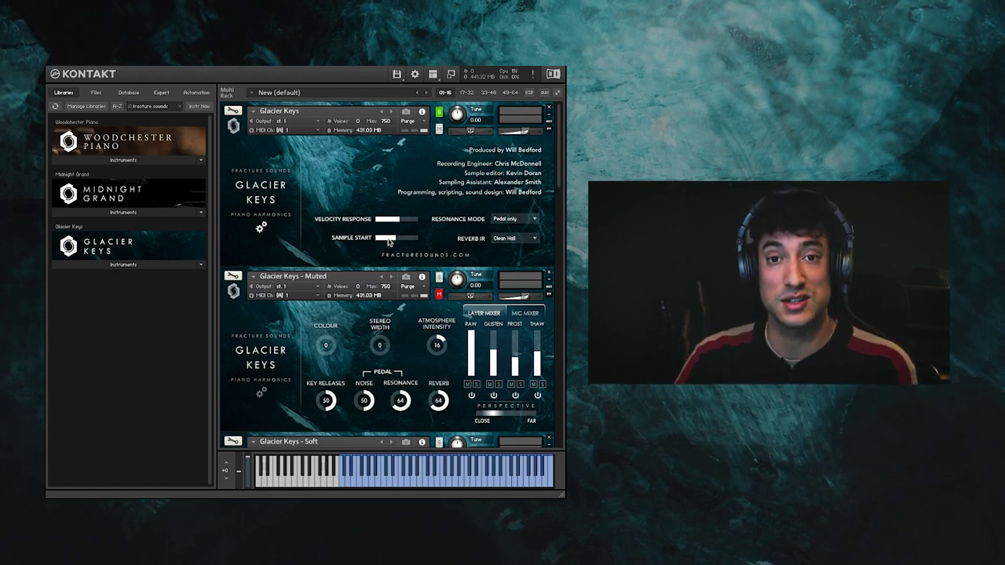
left_click_drag(387, 242, 455, 236)
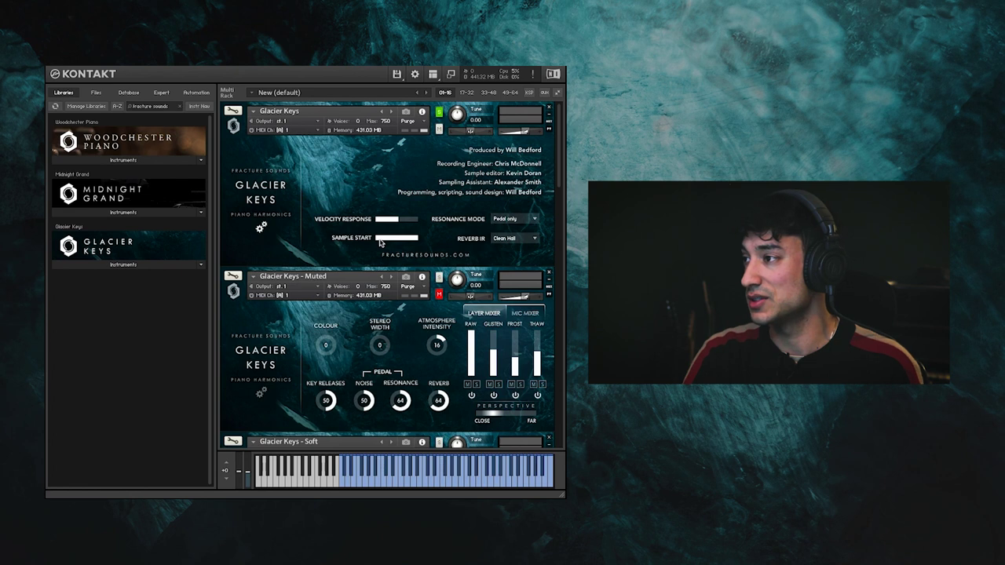
left_click_drag(381, 243, 219, 232)
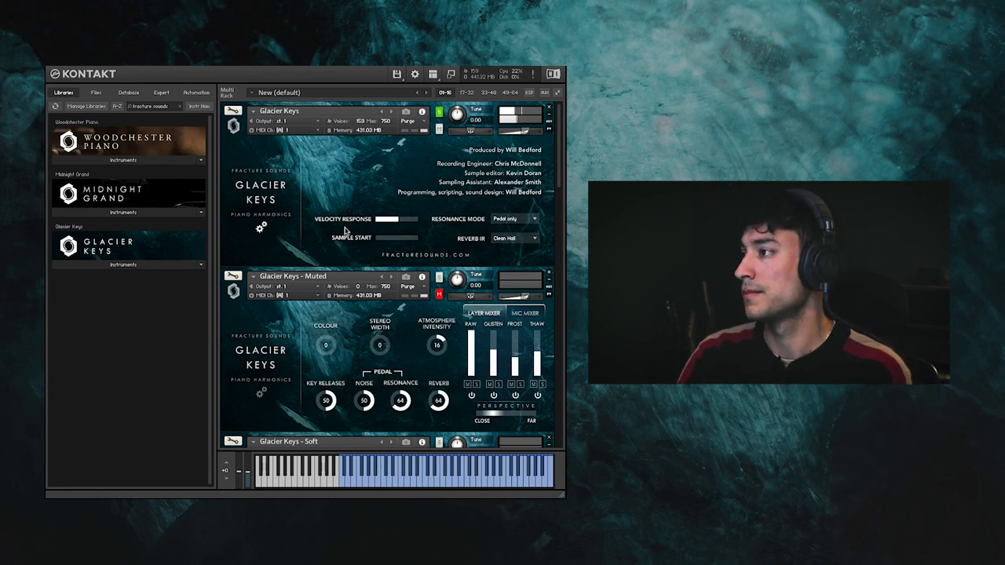
left_click_drag(384, 238, 428, 239)
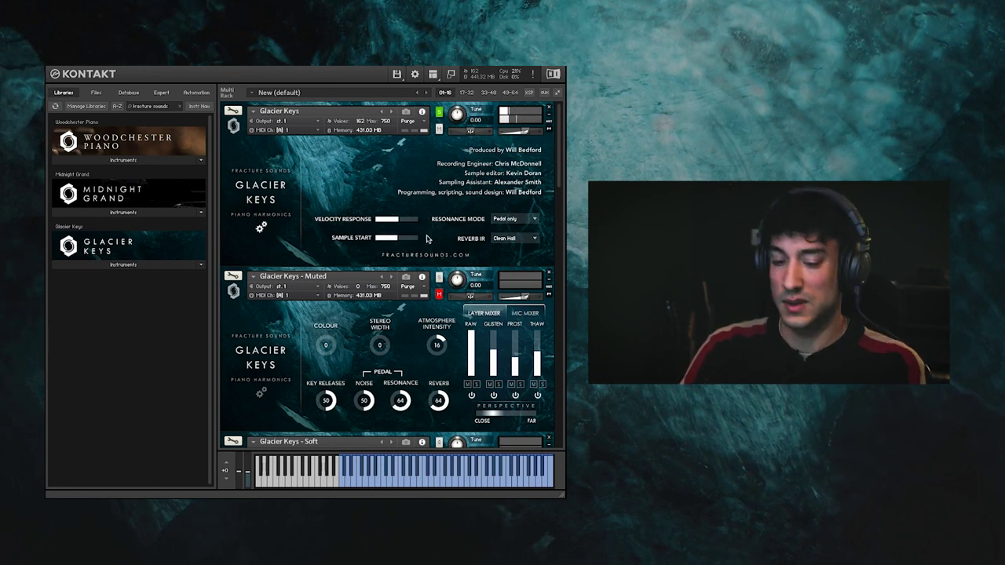
Step: Preview the Reverb IR options, then return to the main knobs and mixer page
left_click(533, 239)
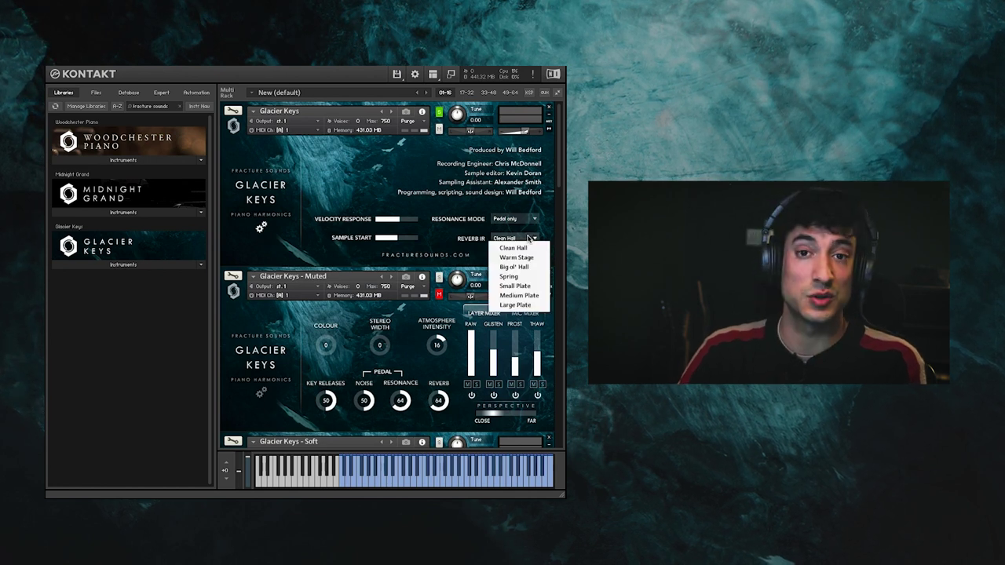
left_click(262, 227)
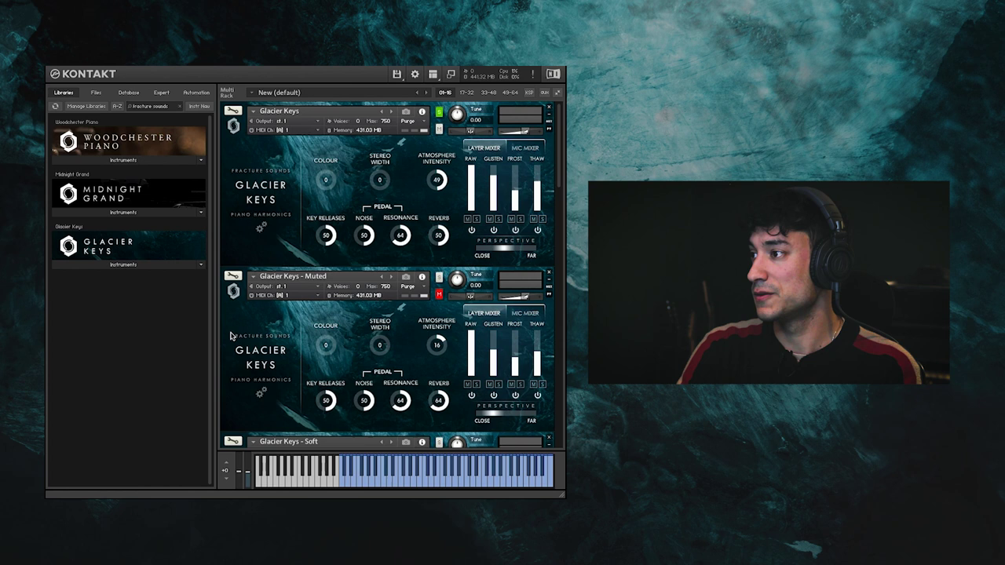
Step: Scroll the Multi Rack down until Glacier Keys - Soft appears below Glacier Keys - Muted
scroll(230, 336, "down", 3)
scroll(230, 336, "down", 2)
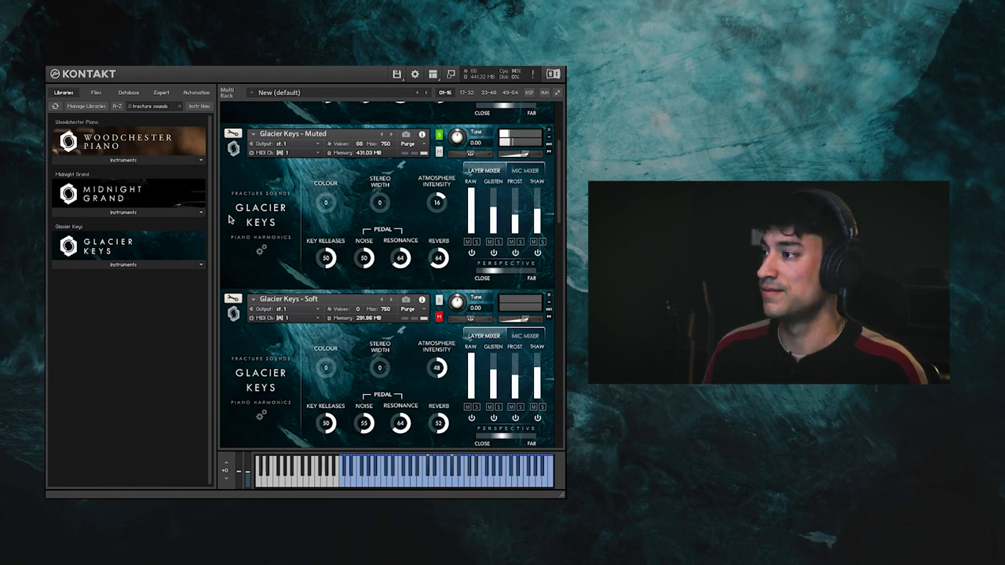
Step: Scroll the rack down one slot to reveal By The Fire below the Soft patch
scroll(227, 222, "down", 3)
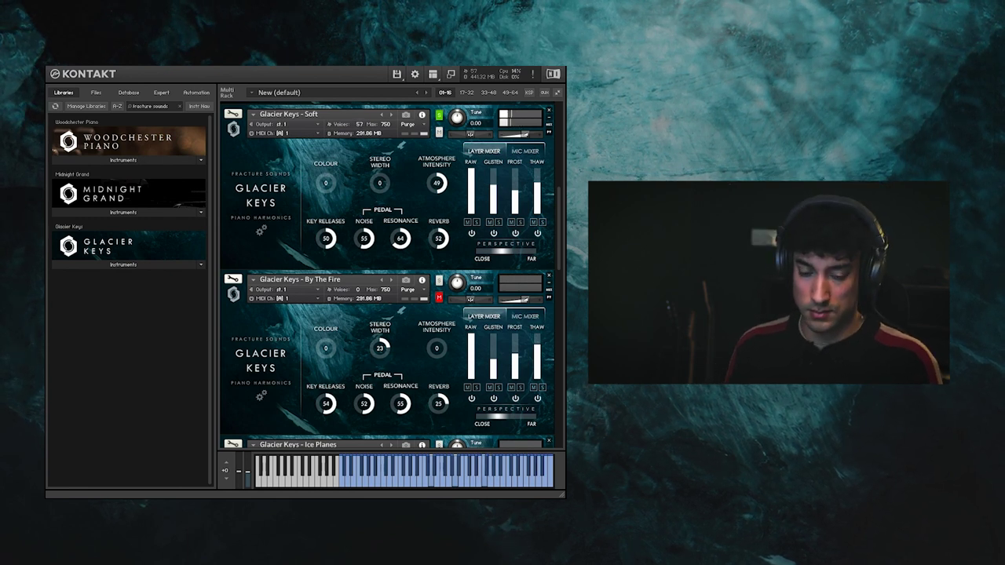
Step: Scroll the rack down one slot so Ice Planes shows beneath By The Fire
scroll(238, 281, "down", 5)
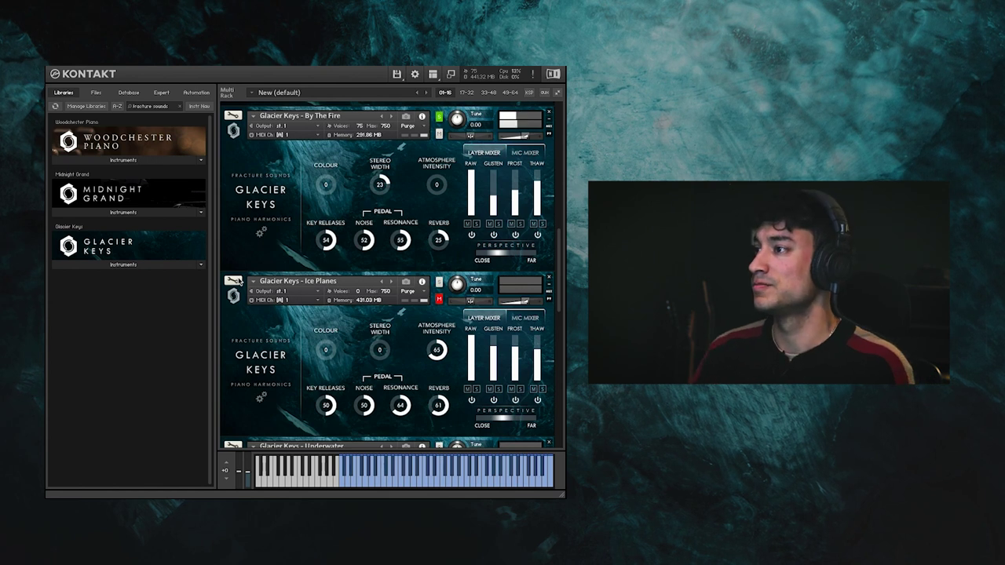
Step: Solo the Ice Planes patch and scroll down to reveal the muted Underwater patch
left_click(439, 281)
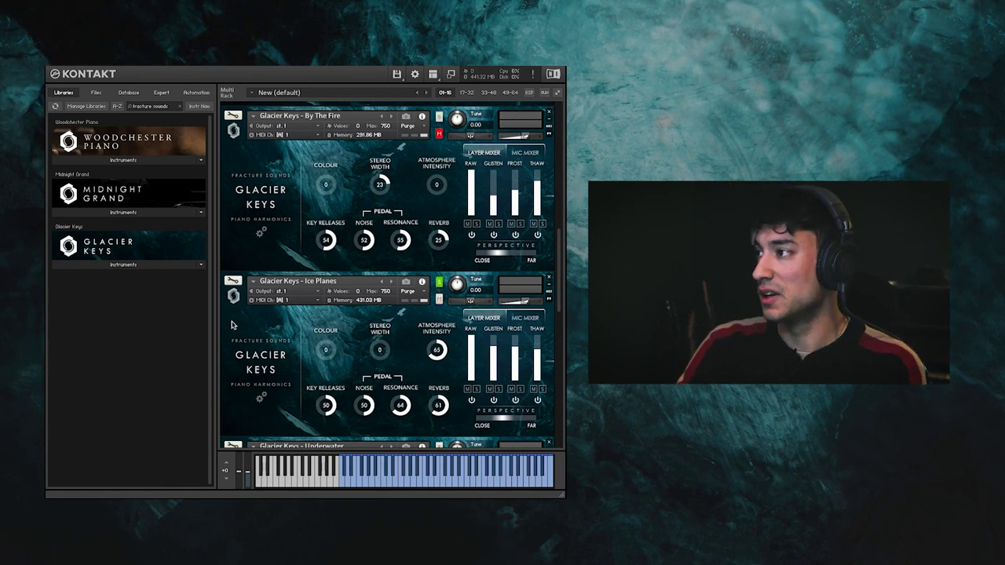
scroll(232, 324, "down", 3)
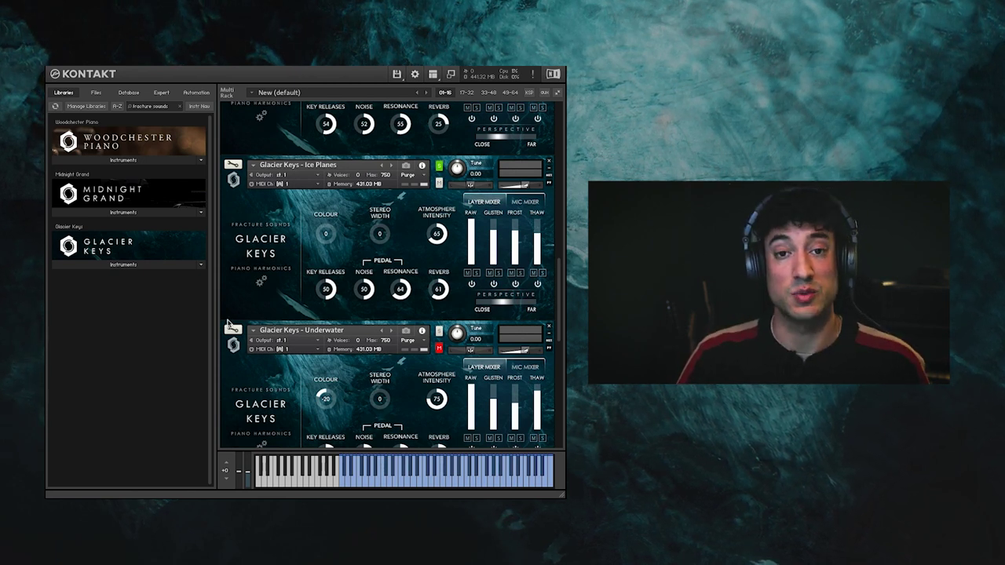
scroll(227, 321, "down", 1)
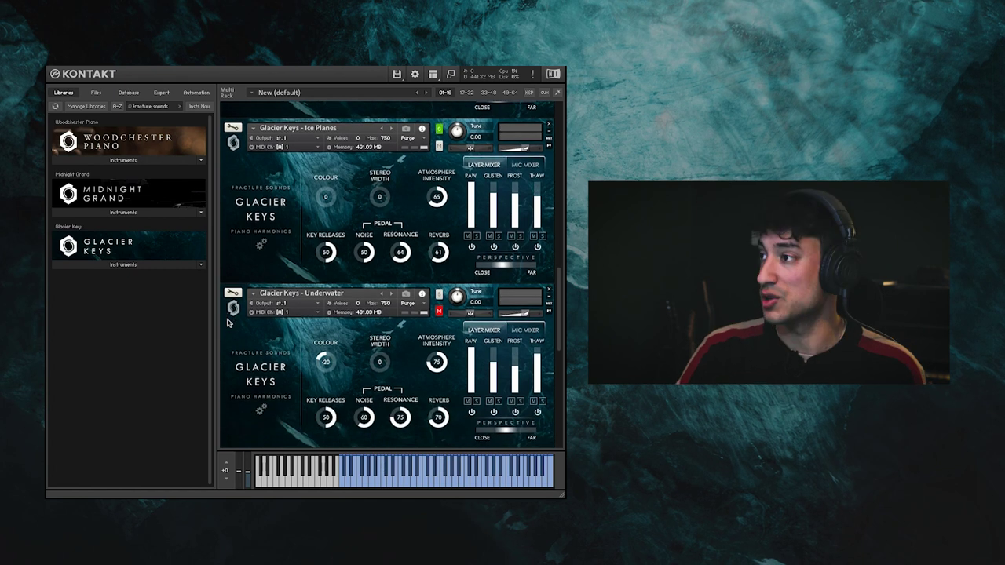
scroll(228, 322, "down", 1)
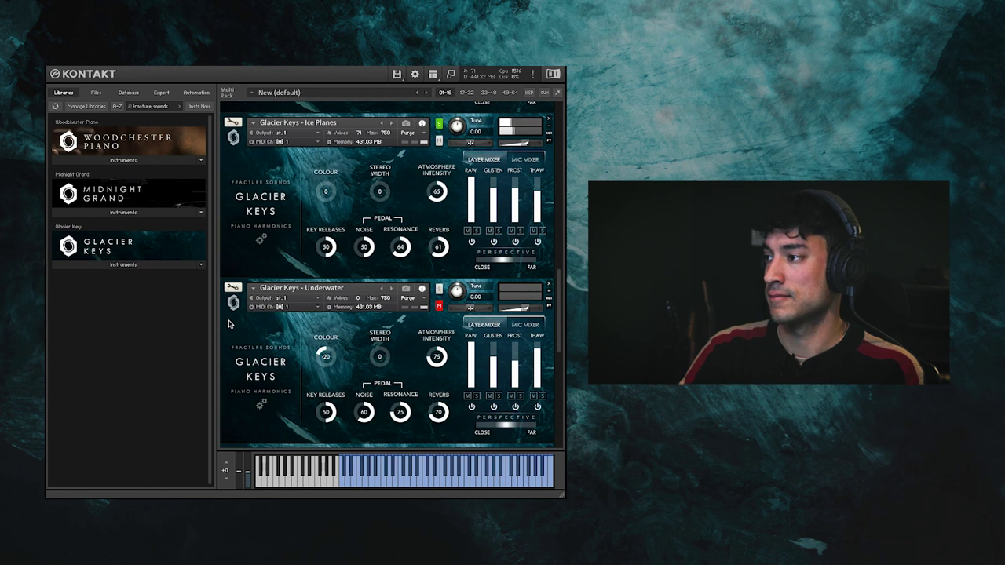
Step: Solo Underwater instead of Ice Planes and scroll down to reveal Forgotten Voices
left_click(439, 289)
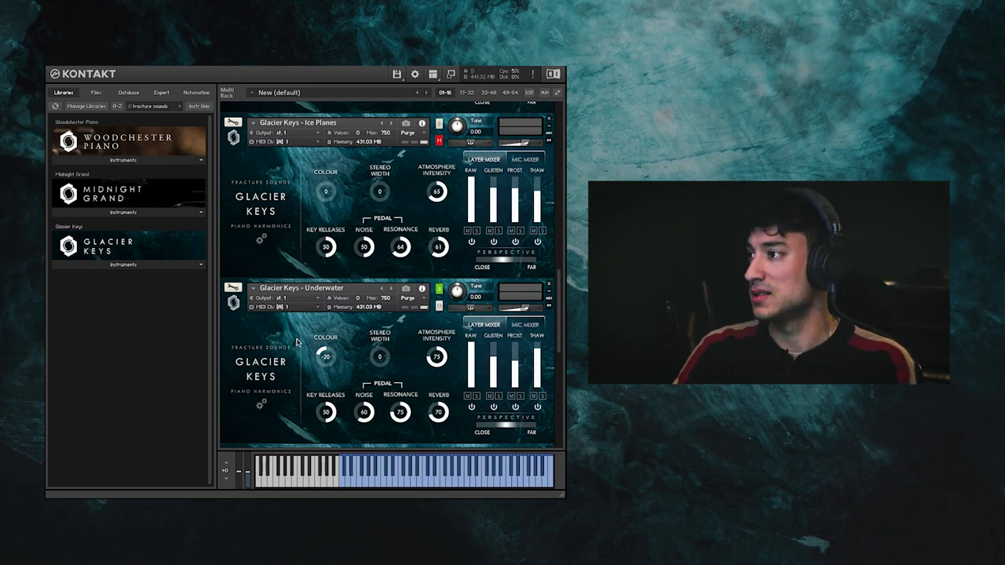
scroll(232, 342, "down", 2)
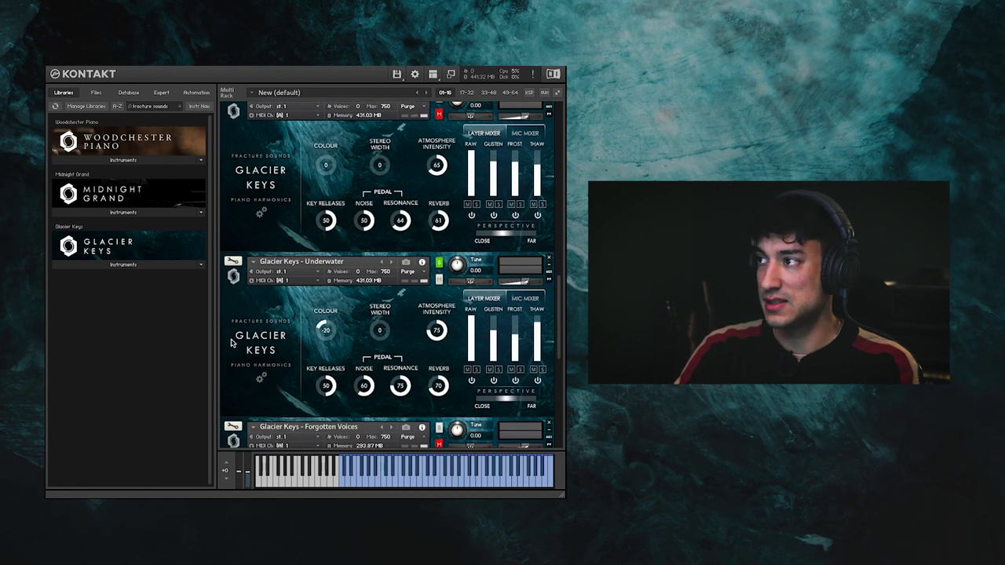
scroll(231, 342, "down", 1)
scroll(232, 343, "down", 1)
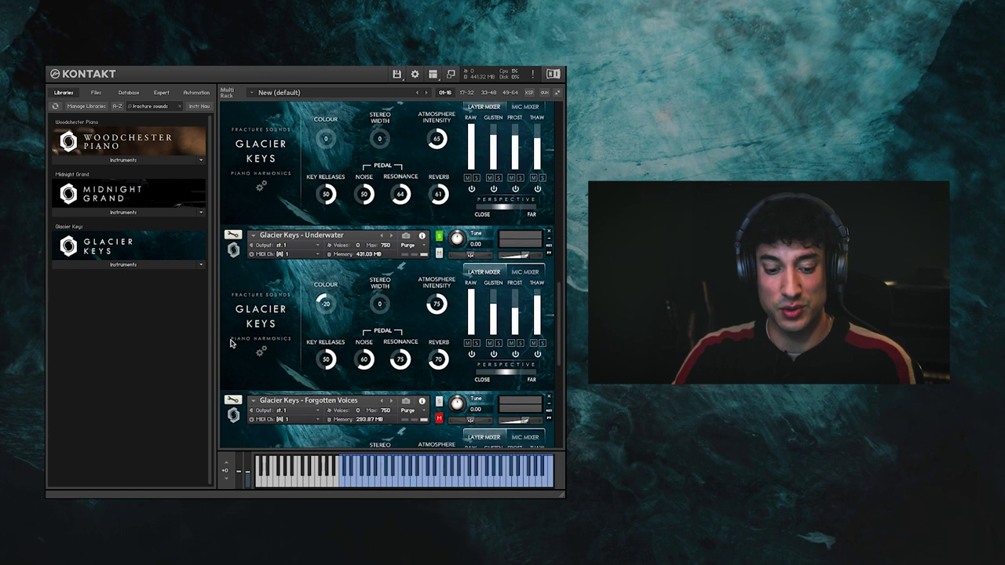
scroll(231, 342, "down", 2)
scroll(232, 343, "down", 1)
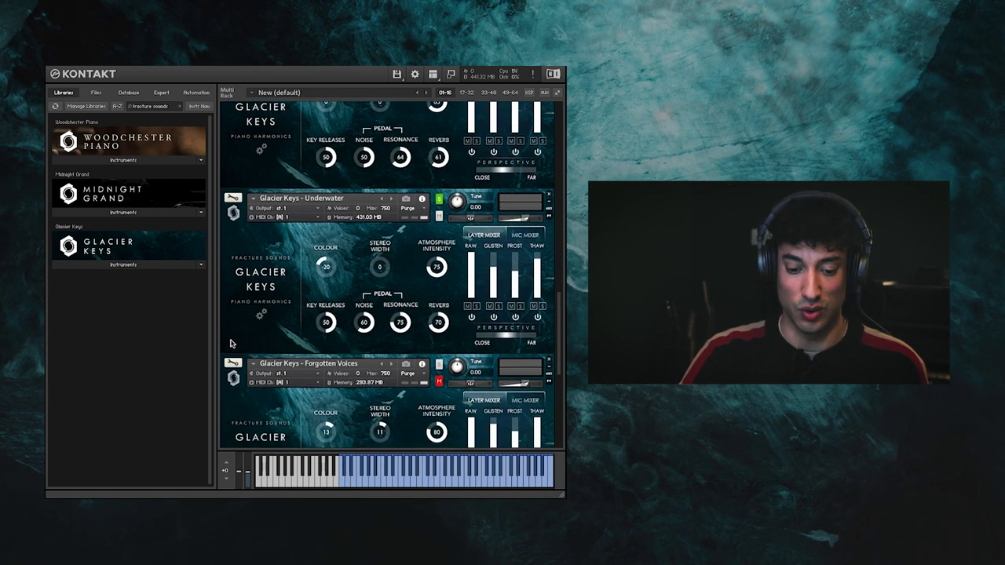
scroll(232, 342, "down", 3)
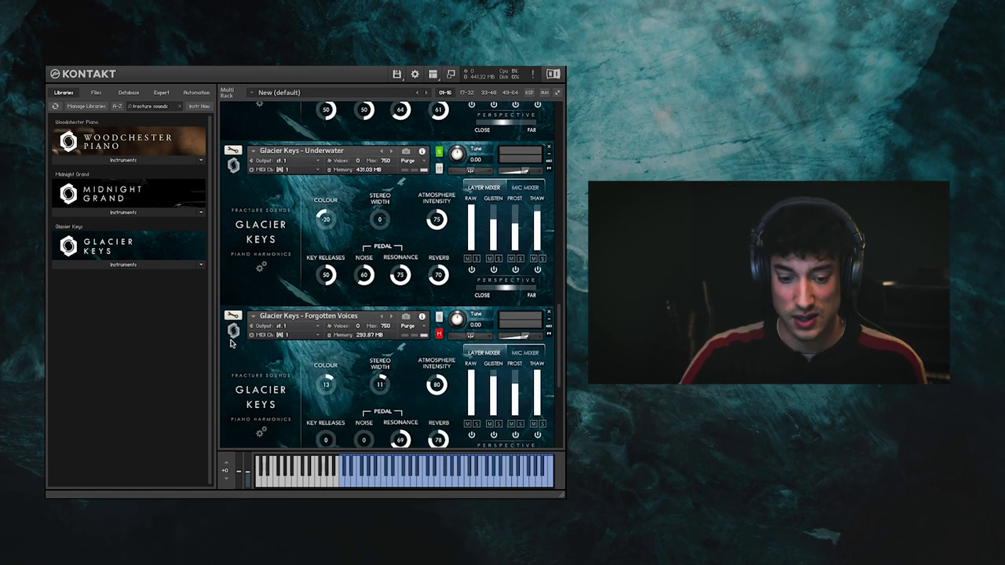
scroll(231, 342, "down", 3)
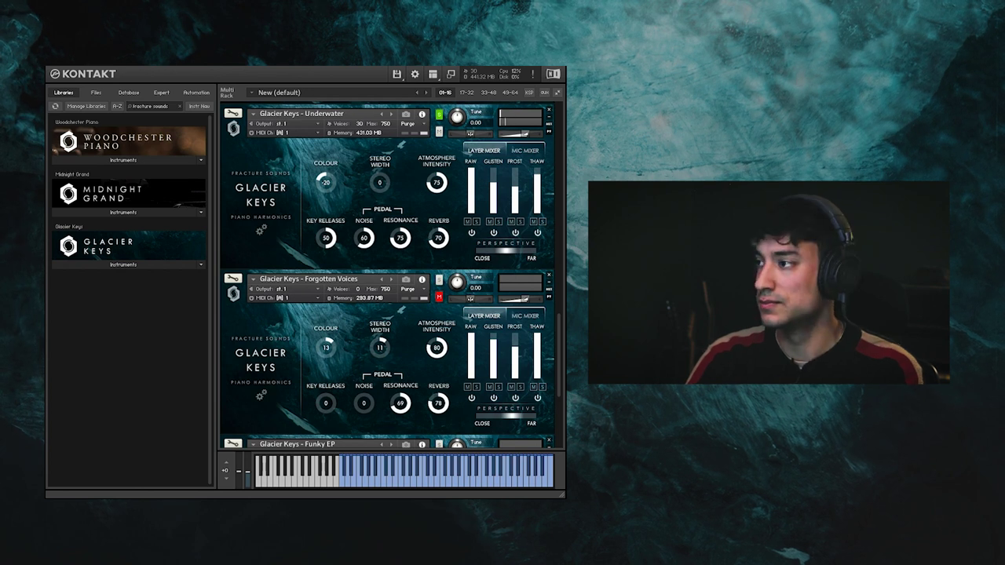
Step: Solo Forgotten Voices and scroll the rack until the muted Funky EP patch shows
left_click(438, 280)
scroll(235, 339, "down", 3)
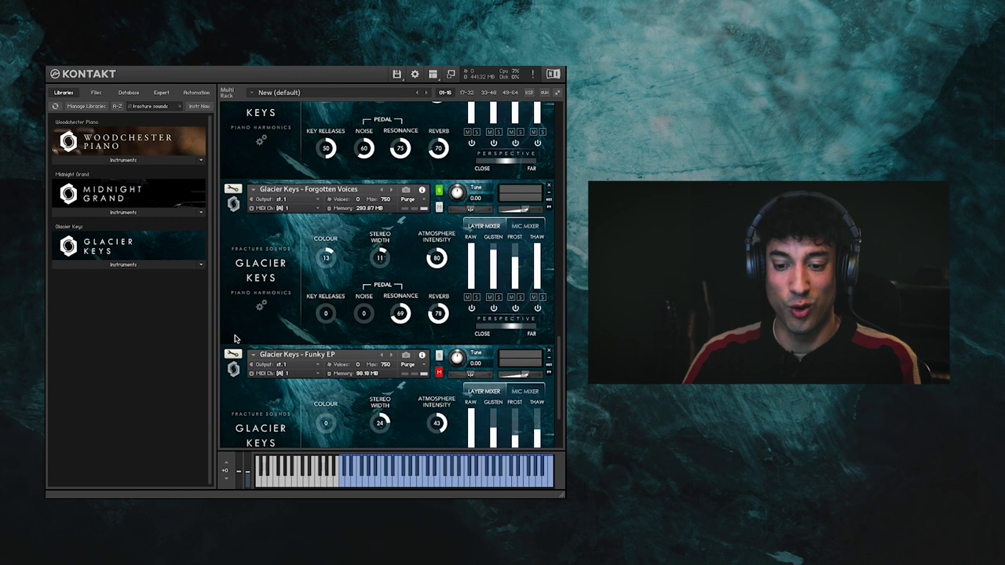
scroll(234, 338, "down", 1)
scroll(234, 339, "down", 2)
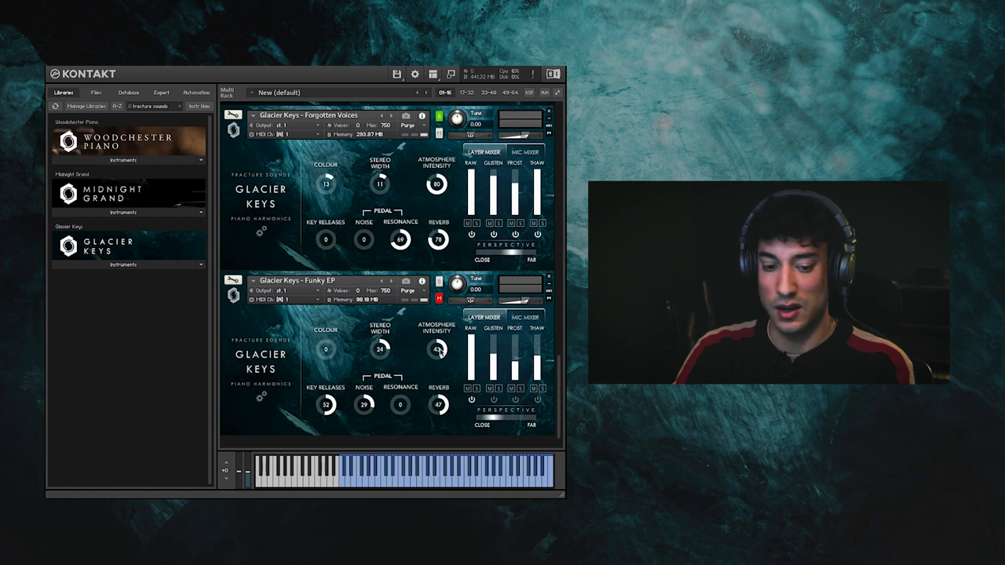
Step: Solo the Funky EP patch, muting Forgotten Voices, and scroll the rack down slightly
left_click(439, 281)
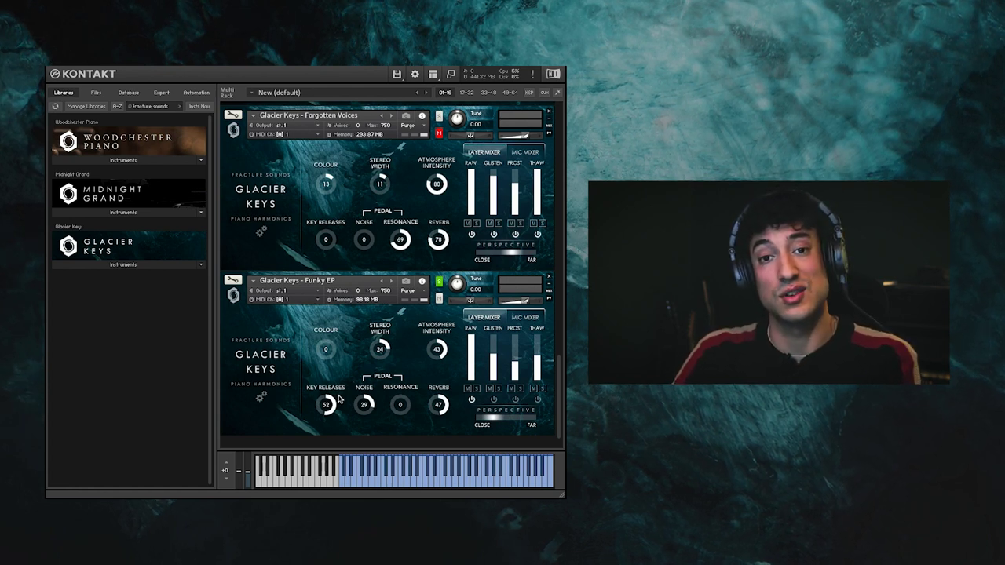
scroll(339, 400, "down", 1)
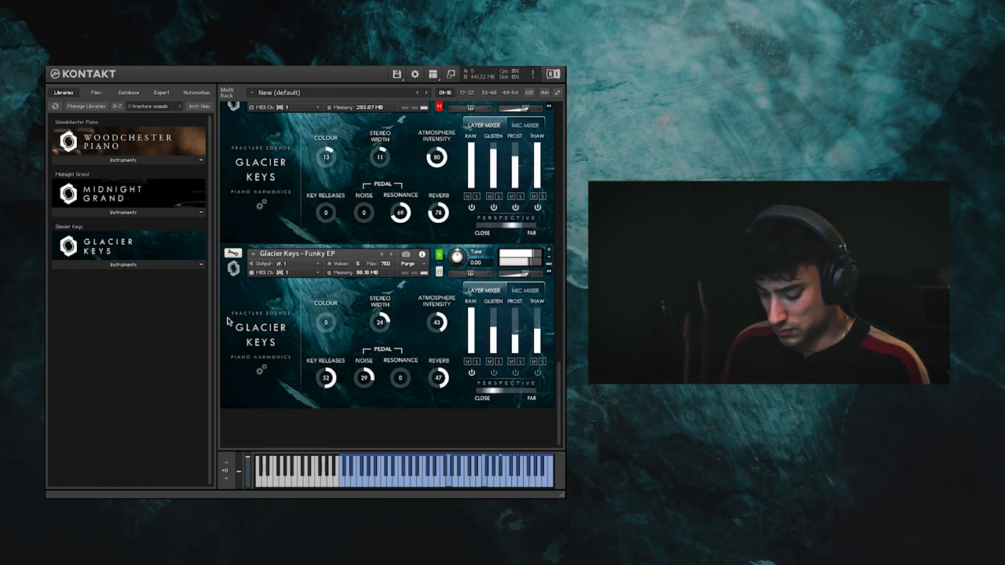